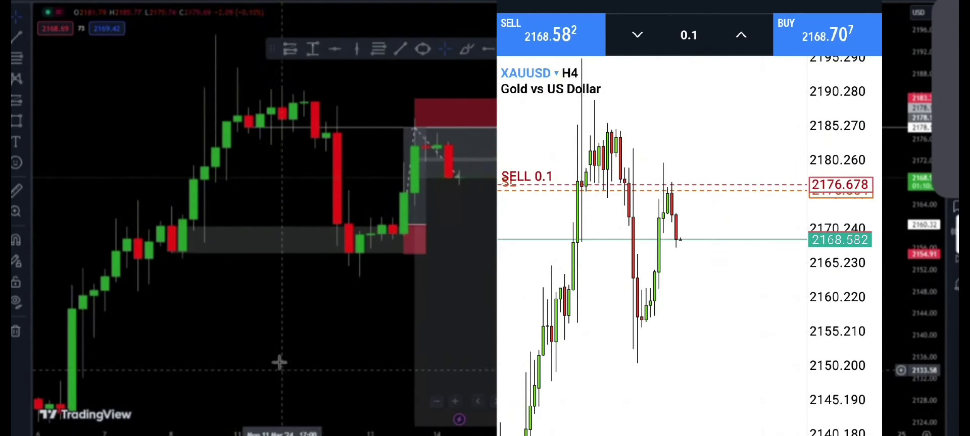
Step: Pan the gold 4H chart right so the latest candles and the short-position setup are in view
drag(326, 352, 388, 351)
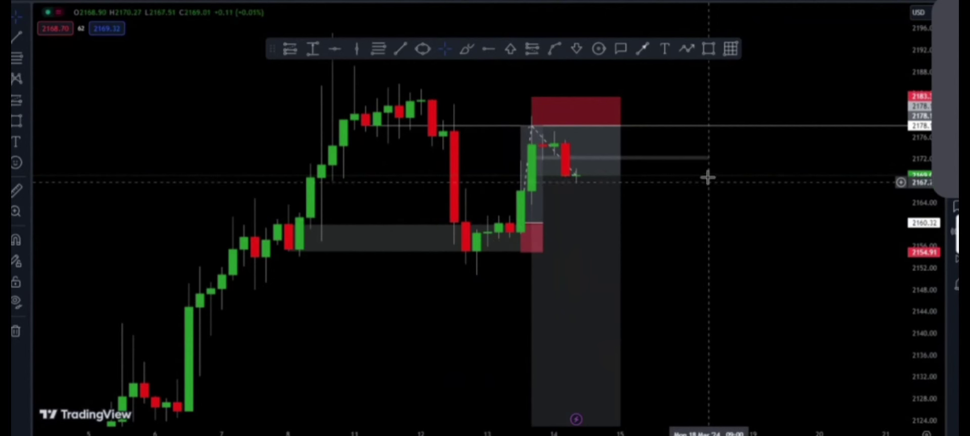
Step: Select the 2172 horizontal line and delete it
click(685, 159)
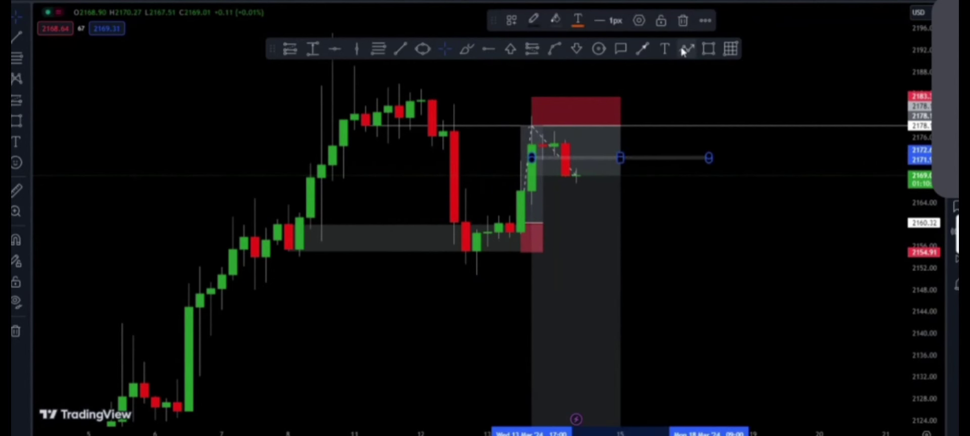
click(684, 26)
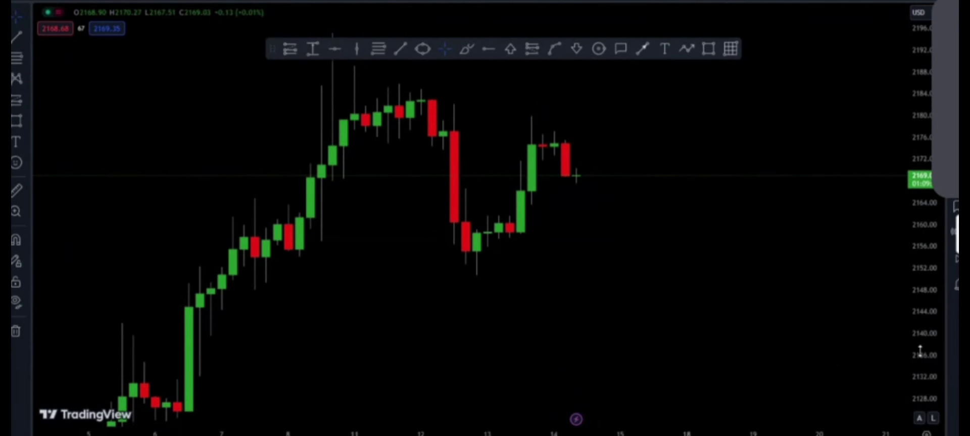
Step: Draw a grey rectangle zone from about 2160 down to 2155, spanning the 8th to the 15th
drag(924, 308, 925, 286)
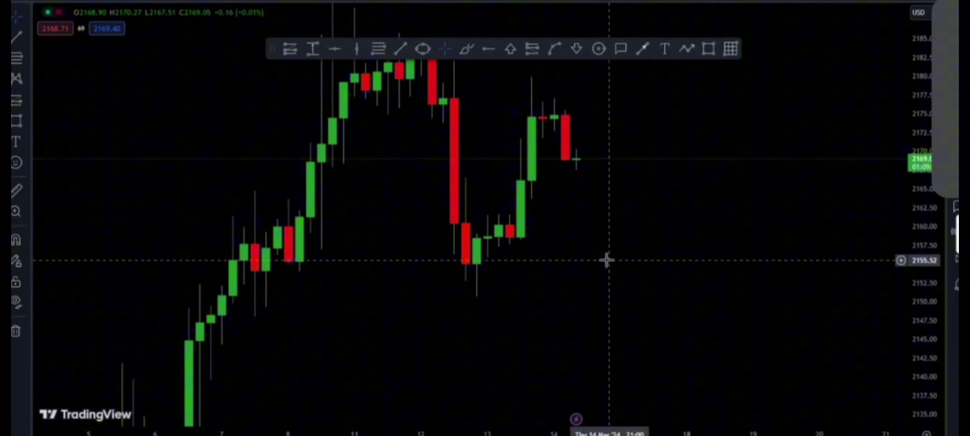
drag(606, 259, 610, 326)
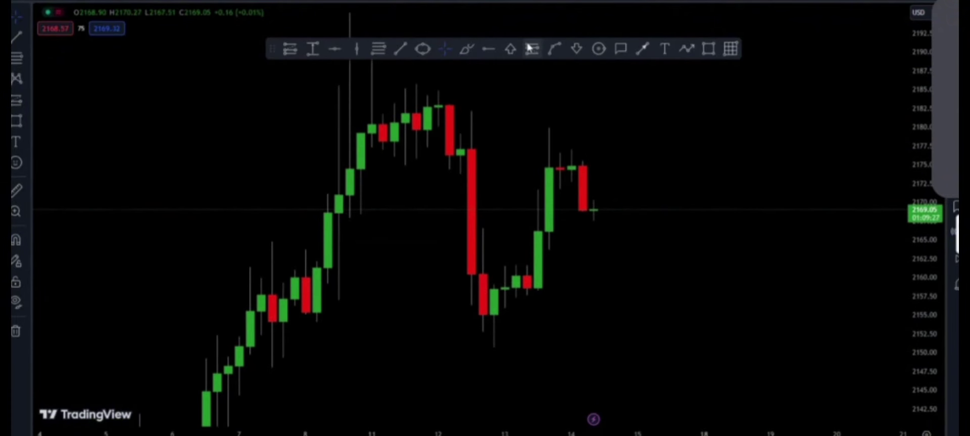
click(709, 48)
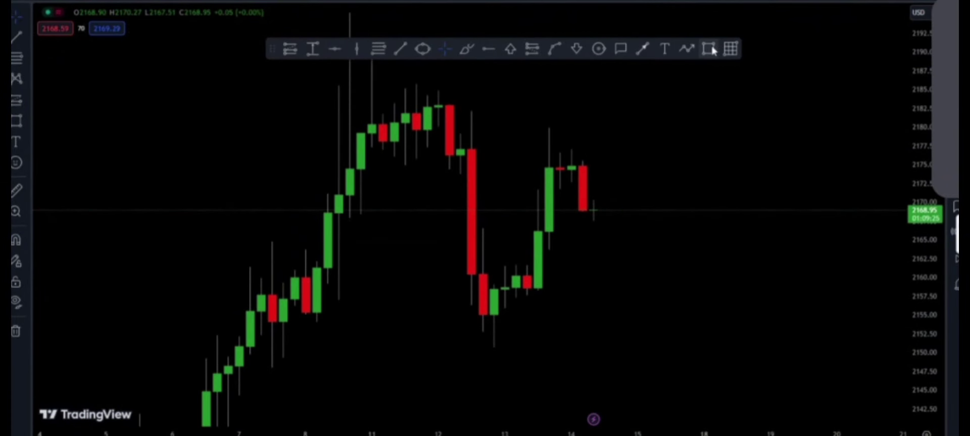
click(295, 279)
click(427, 281)
click(672, 314)
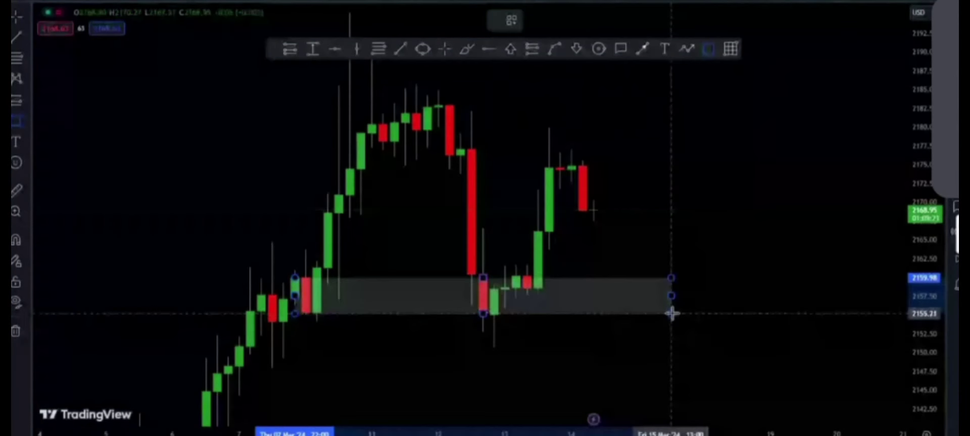
click(742, 359)
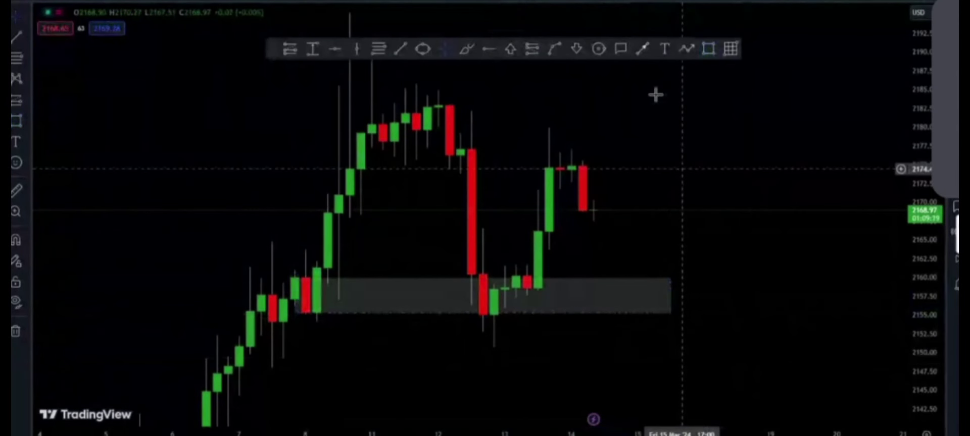
click(466, 48)
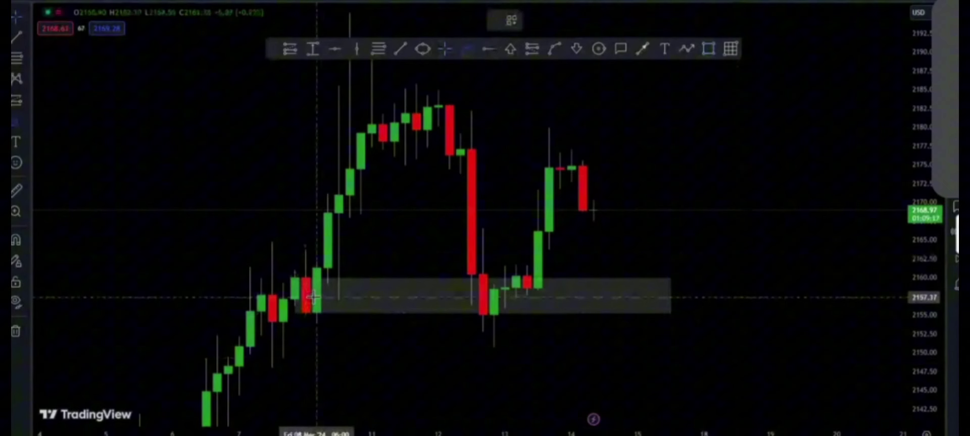
Step: Trace the rally to the 2188 high with a yellow brush stroke, removing the other sketched strokes
drag(318, 294, 374, 73)
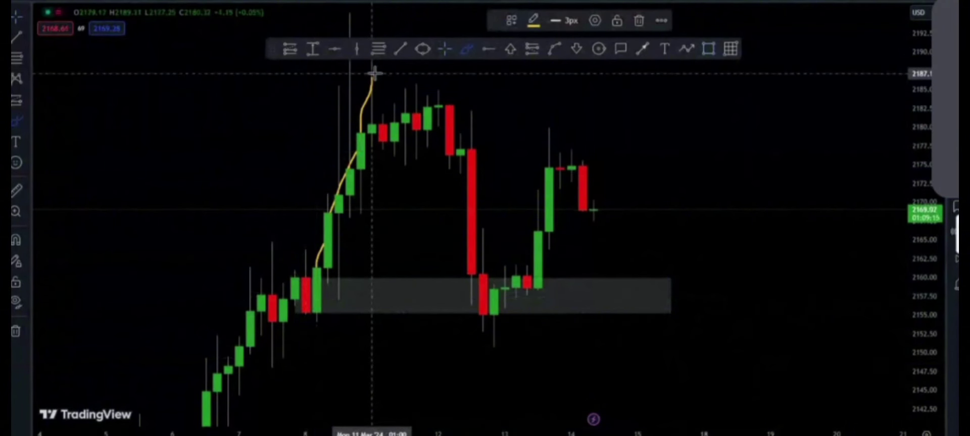
mouse_move(393, 77)
mouse_down()
mouse_move(486, 288)
mouse_move(484, 278)
mouse_up()
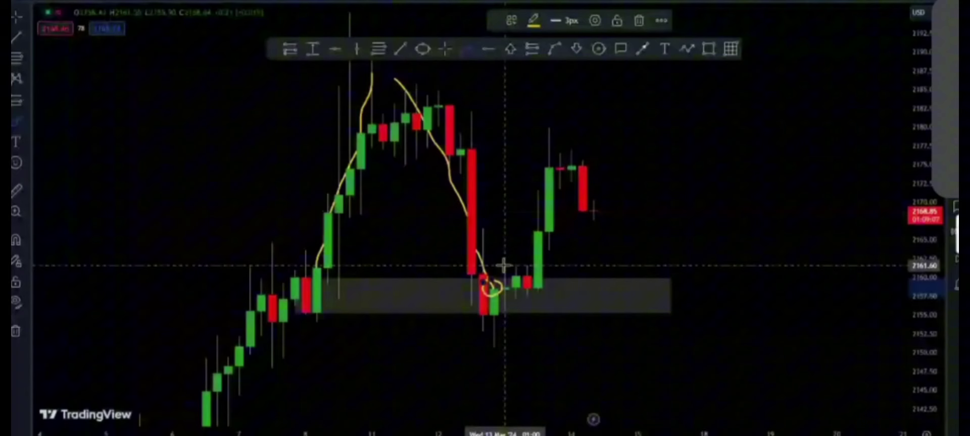
mouse_move(504, 264)
mouse_down()
mouse_move(535, 289)
mouse_move(504, 307)
mouse_up()
mouse_move(503, 266)
mouse_down()
mouse_move(497, 289)
mouse_move(521, 260)
mouse_move(534, 301)
mouse_move(506, 312)
mouse_up()
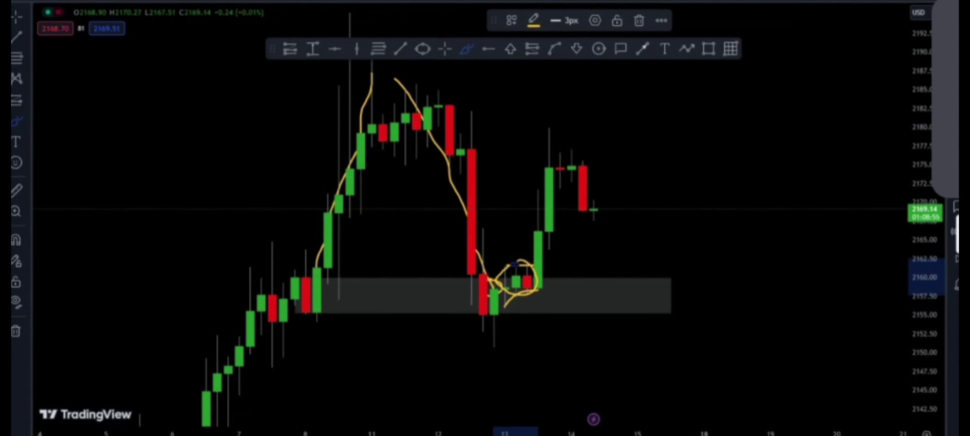
key(Delete)
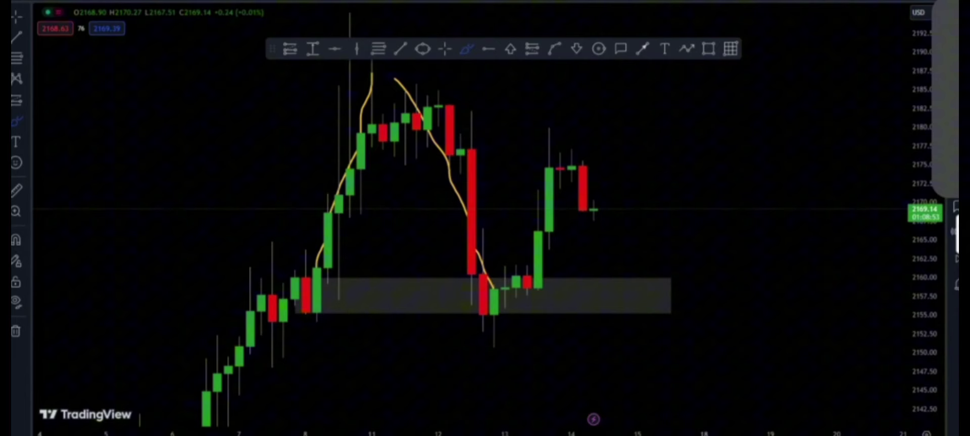
key(ctrl+z)
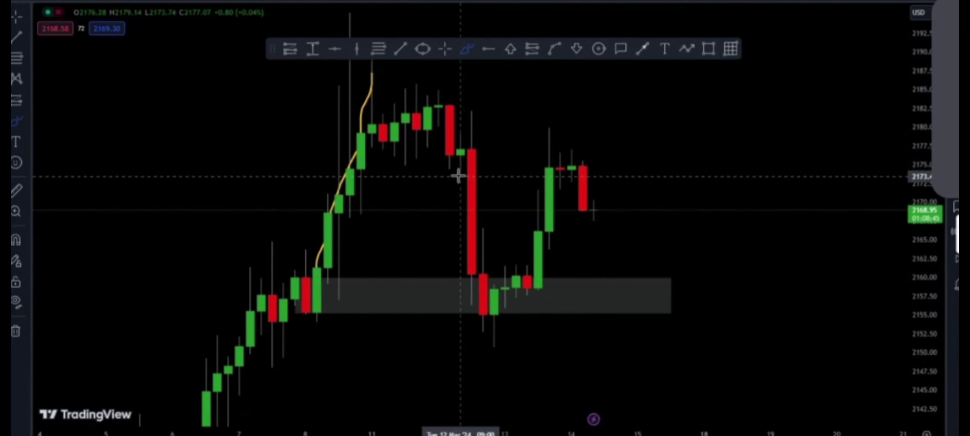
Step: Box the big red candle's upper body, about 2166.6 to 2173, with a small rectangle
mouse_move(459, 174)
mouse_down()
mouse_move(489, 186)
mouse_move(503, 216)
mouse_move(451, 219)
mouse_move(468, 178)
mouse_up()
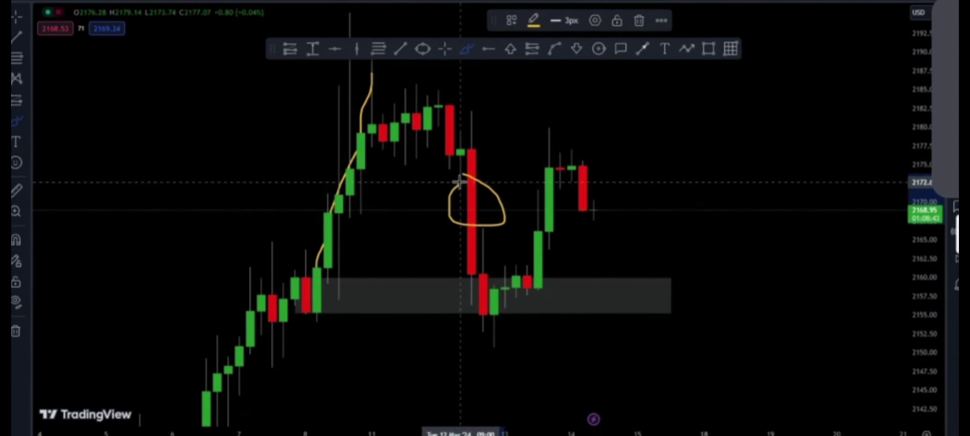
click(639, 21)
click(709, 48)
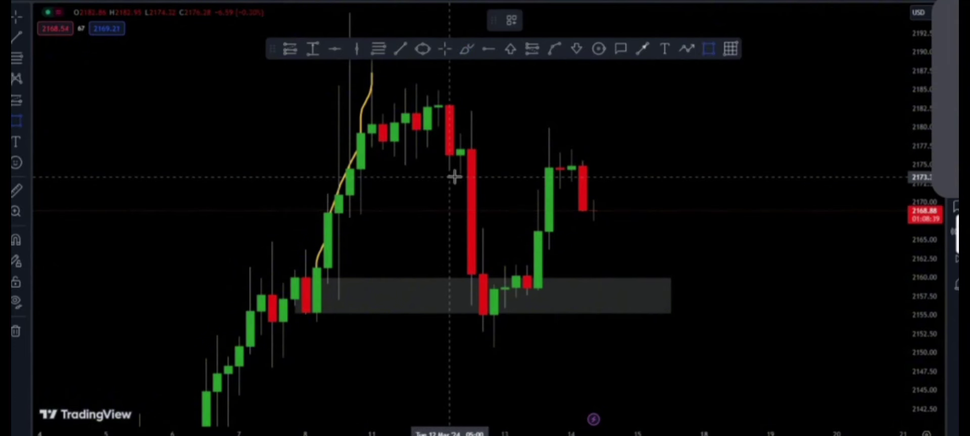
drag(460, 175, 495, 228)
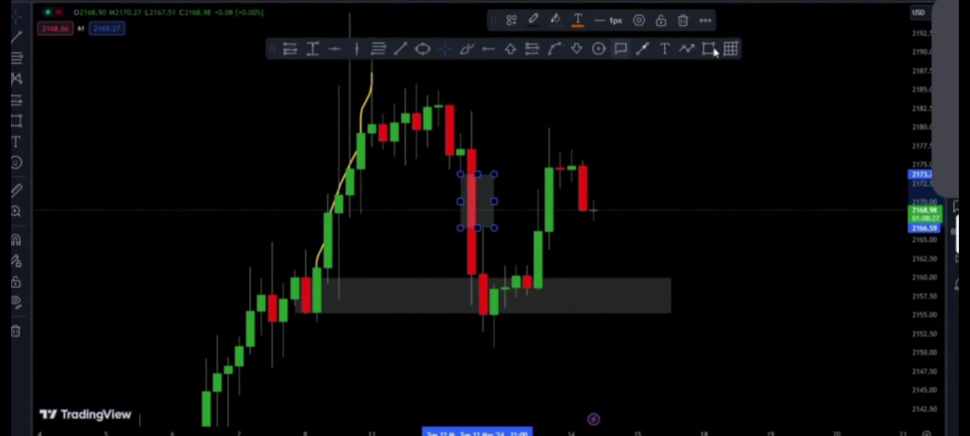
Step: Place a long position entering at 2160.06, stop raised to 2156.44, with a narrower box
click(289, 49)
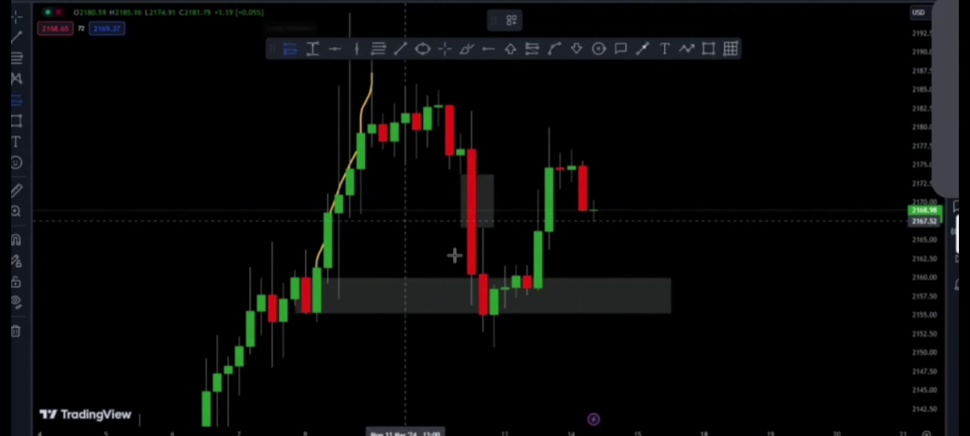
click(537, 278)
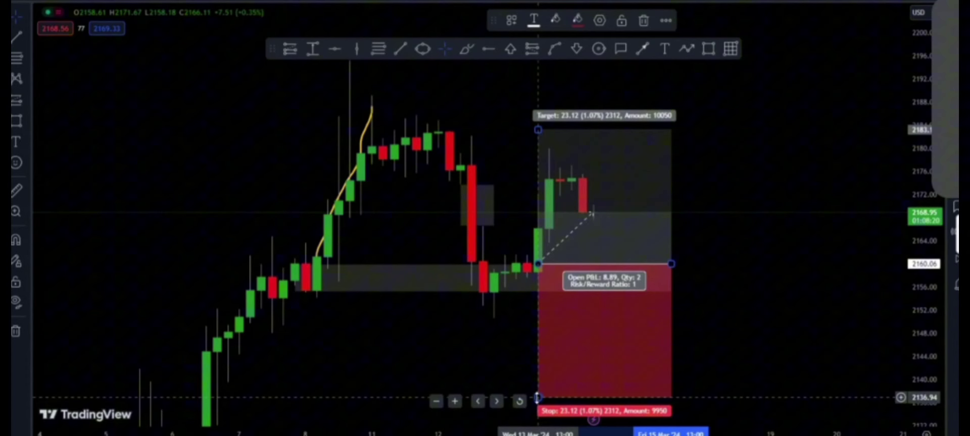
drag(538, 397, 527, 284)
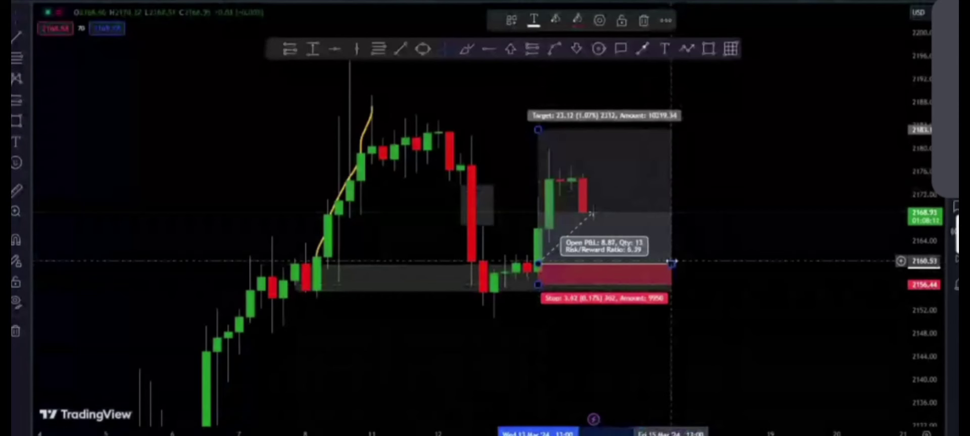
drag(671, 264, 606, 279)
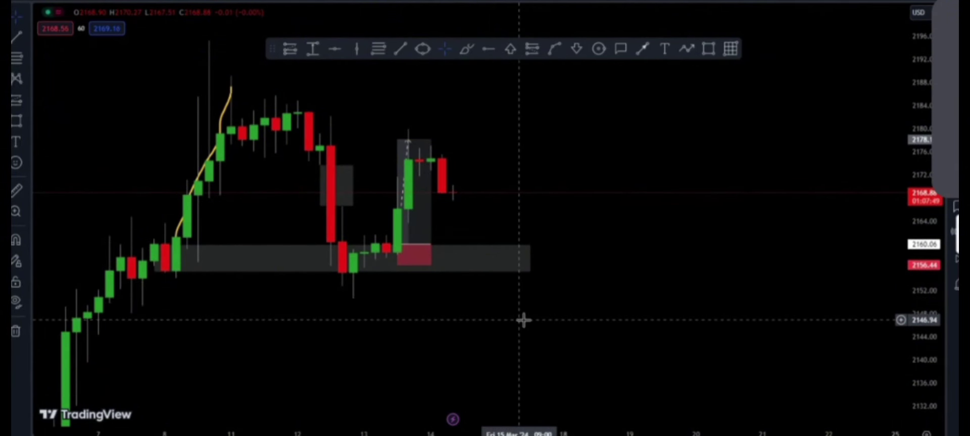
Step: Sketch the first projected move and mark a horizontal level near 2175 at the V's low
drag(524, 321, 425, 326)
click(466, 48)
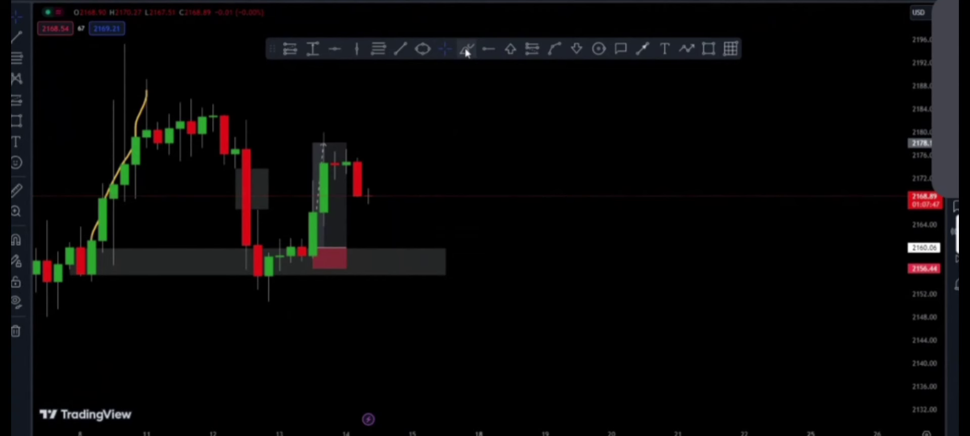
mouse_move(567, 77)
mouse_down()
mouse_move(587, 162)
mouse_move(611, 110)
mouse_up()
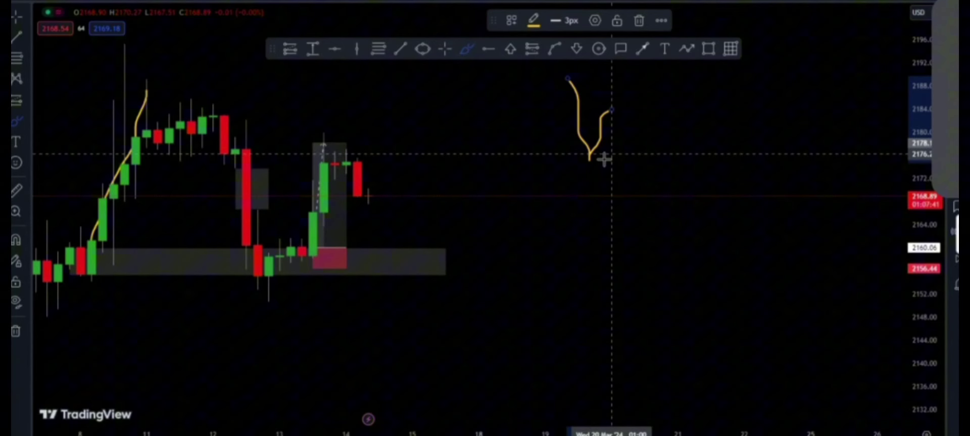
click(488, 48)
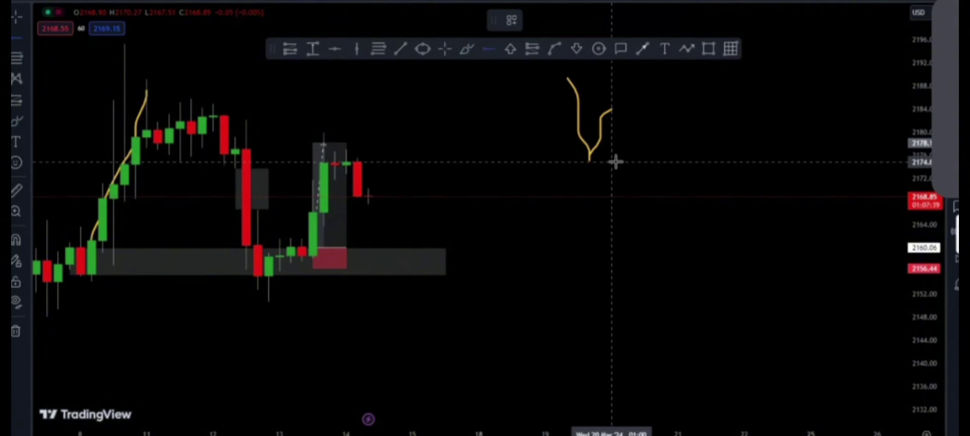
click(588, 160)
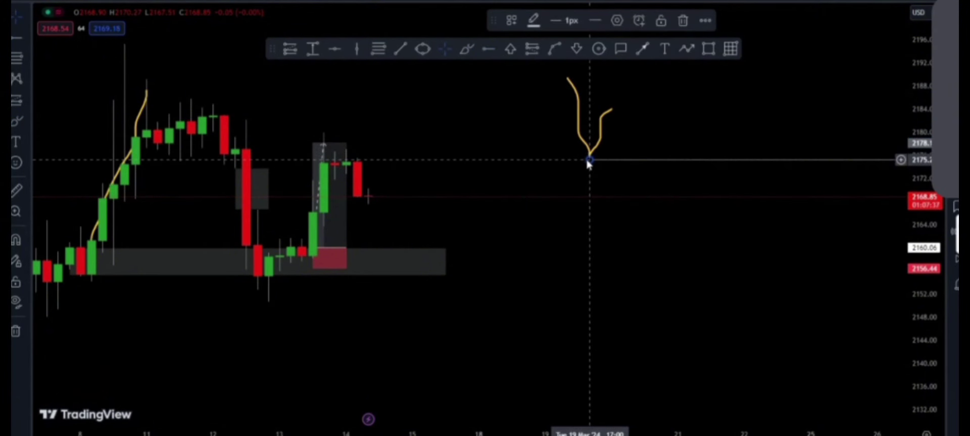
Step: Extend the yellow projected path over a peak, along the 2175 level and down toward 2145
click(466, 49)
mouse_move(613, 108)
mouse_down()
mouse_move(665, 217)
mouse_move(669, 208)
mouse_move(660, 218)
mouse_move(673, 216)
mouse_move(659, 215)
mouse_move(669, 160)
mouse_move(711, 279)
mouse_up()
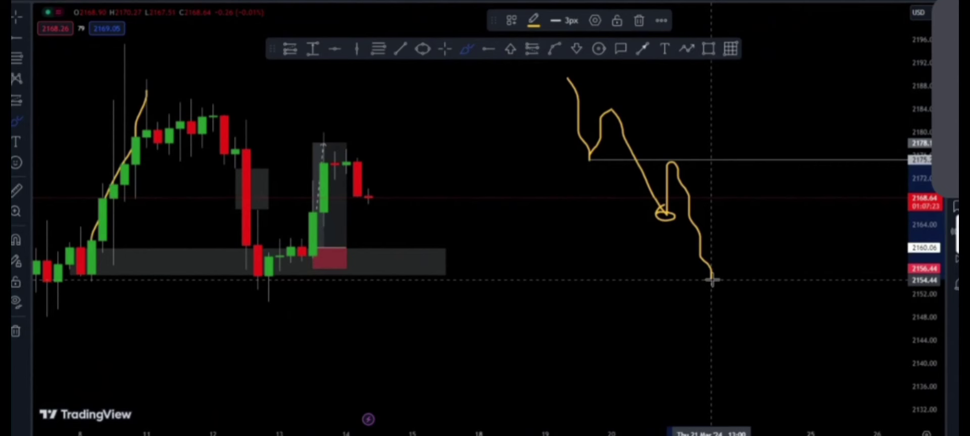
mouse_move(588, 159)
mouse_down()
mouse_move(713, 165)
mouse_move(675, 162)
mouse_move(705, 159)
mouse_up()
mouse_move(713, 275)
mouse_down()
mouse_move(738, 160)
mouse_move(788, 330)
mouse_up()
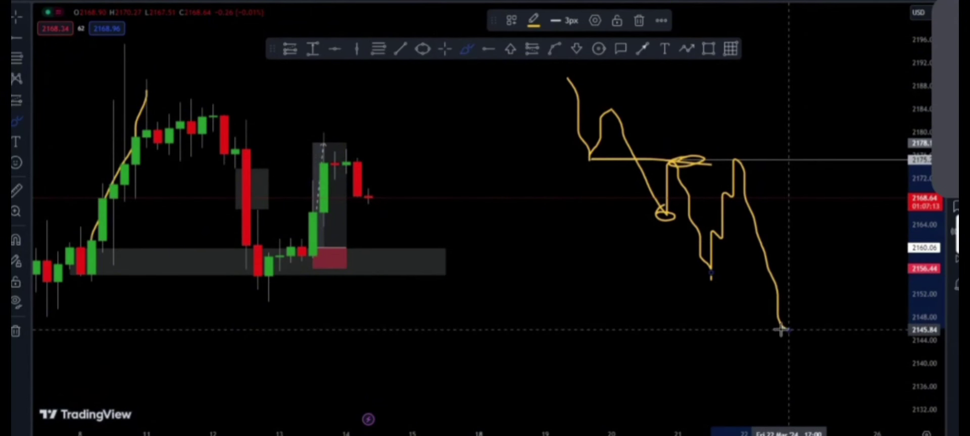
right_click(414, 238)
Step: Bring the earlier rally into view and mark its first peak and a short level in yellow
click(304, 340)
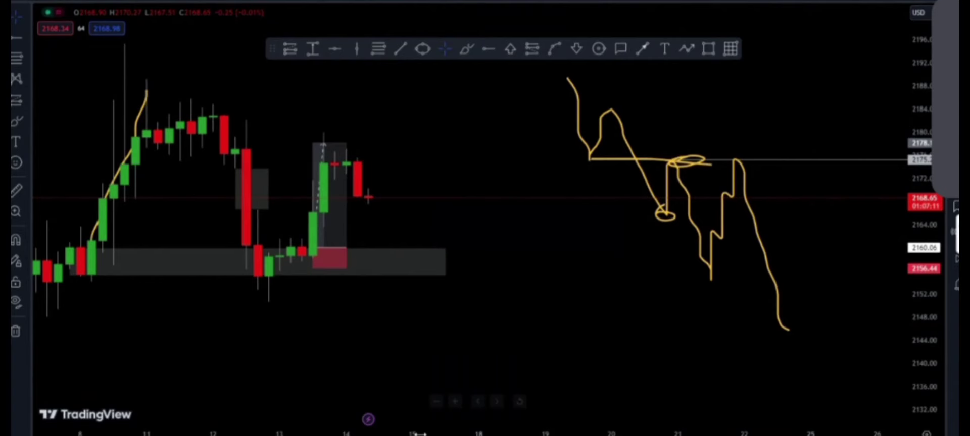
click(435, 402)
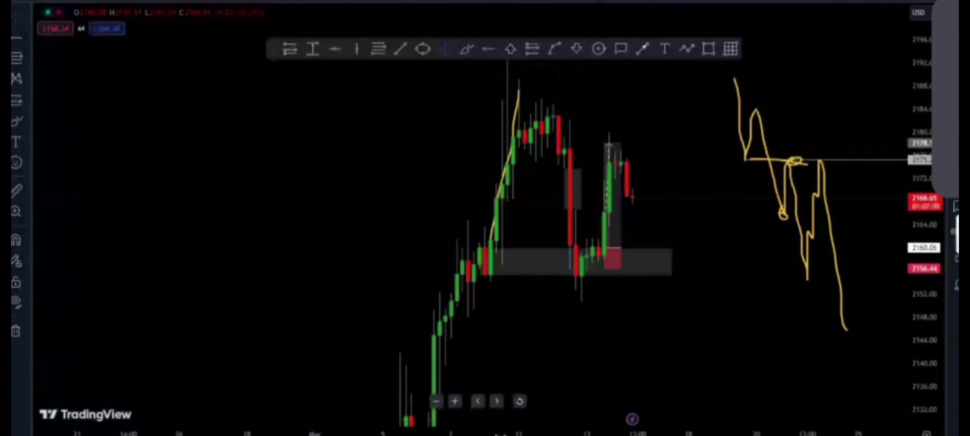
drag(556, 228, 437, 227)
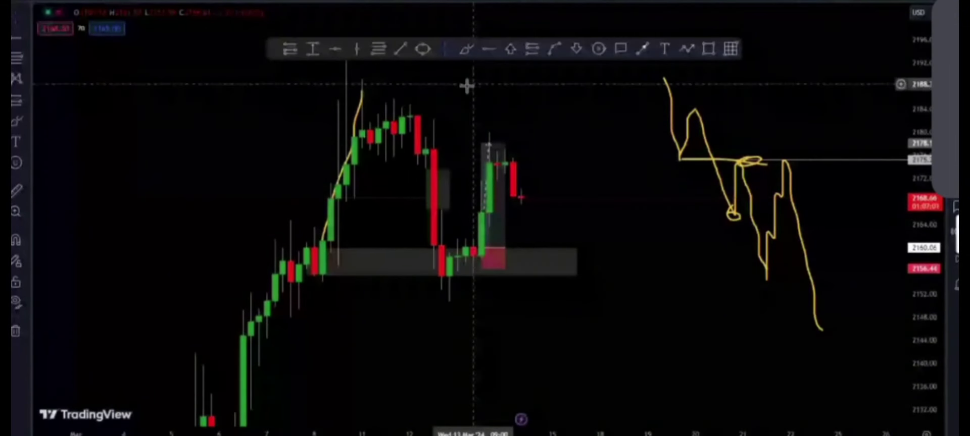
click(467, 49)
drag(357, 83, 372, 137)
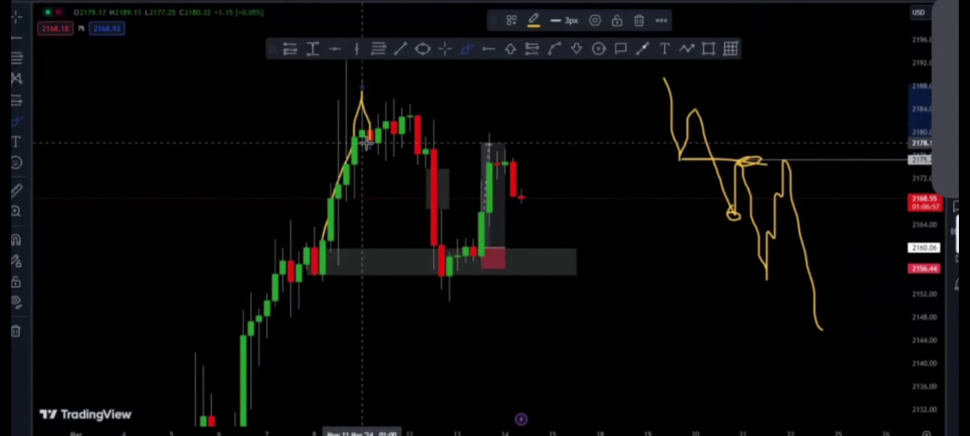
mouse_move(365, 144)
mouse_down()
mouse_move(406, 144)
mouse_move(393, 126)
mouse_move(410, 106)
mouse_move(417, 161)
mouse_up()
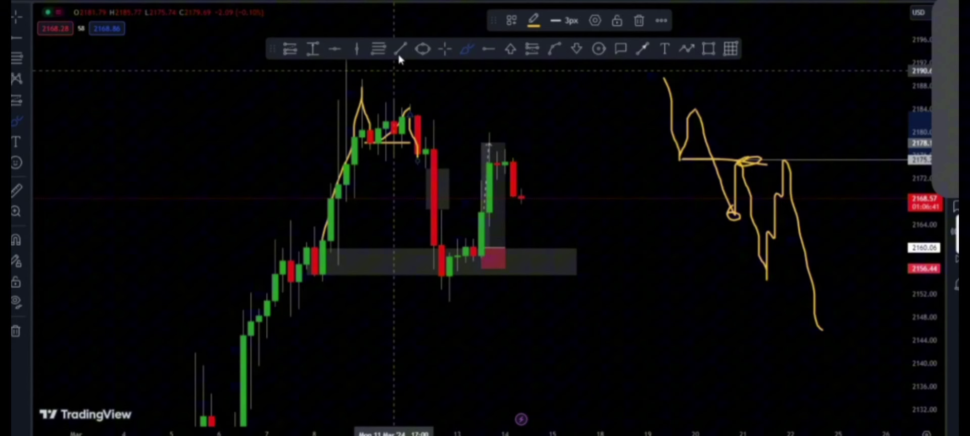
Step: Draw a yellow line carrying the 2178 level to recent candles, ending back on candlesticks
click(364, 1)
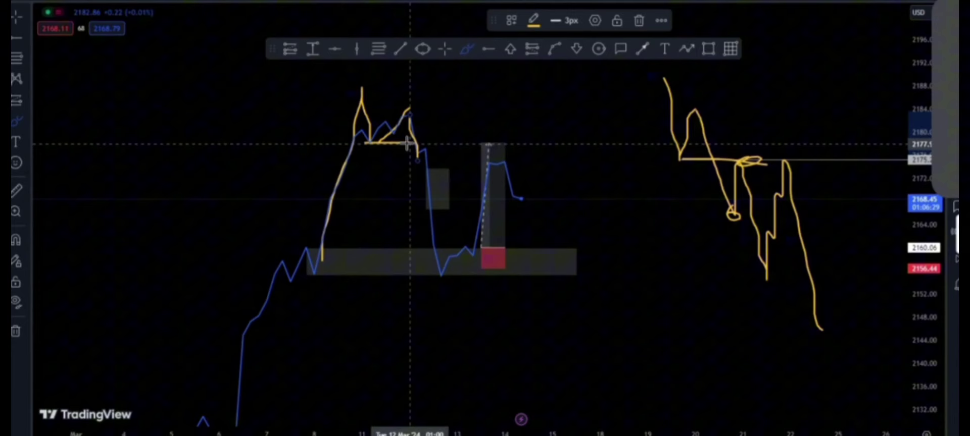
drag(417, 146, 480, 144)
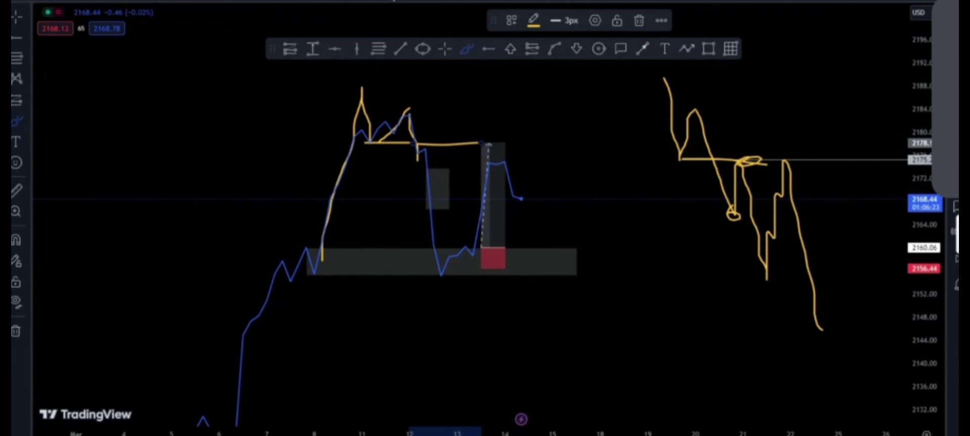
click(394, 1)
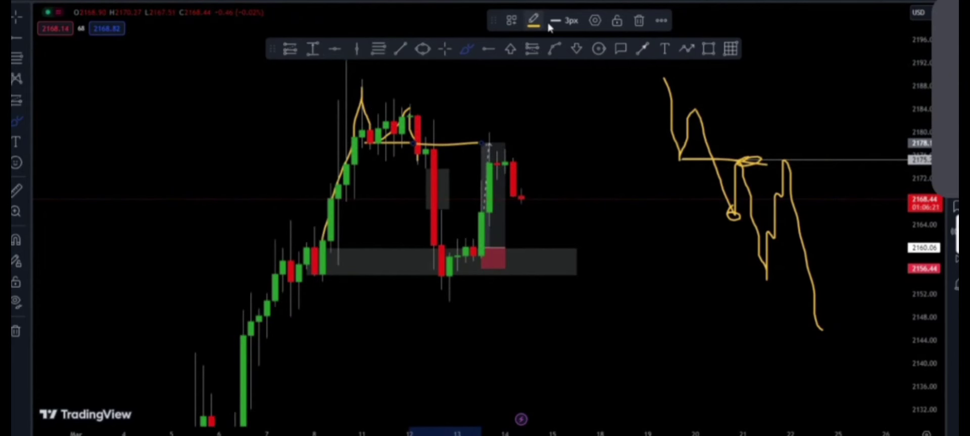
Step: Remove all 18 drawings from the chart
click(17, 330)
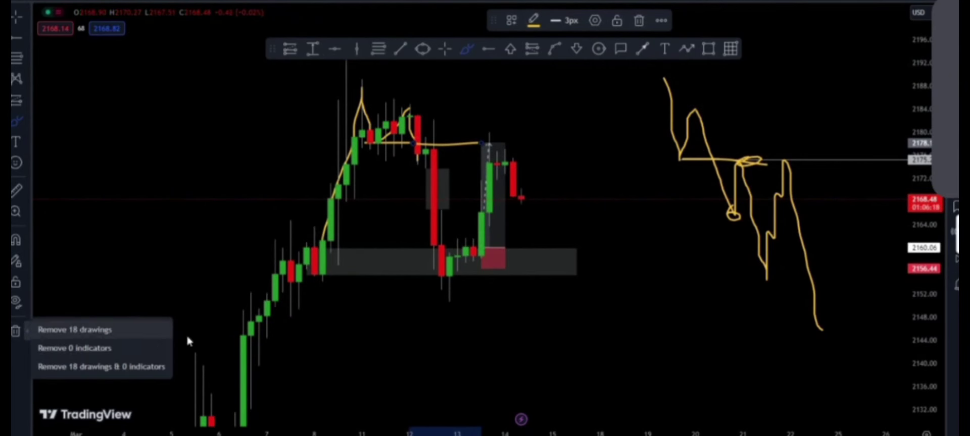
click(40, 331)
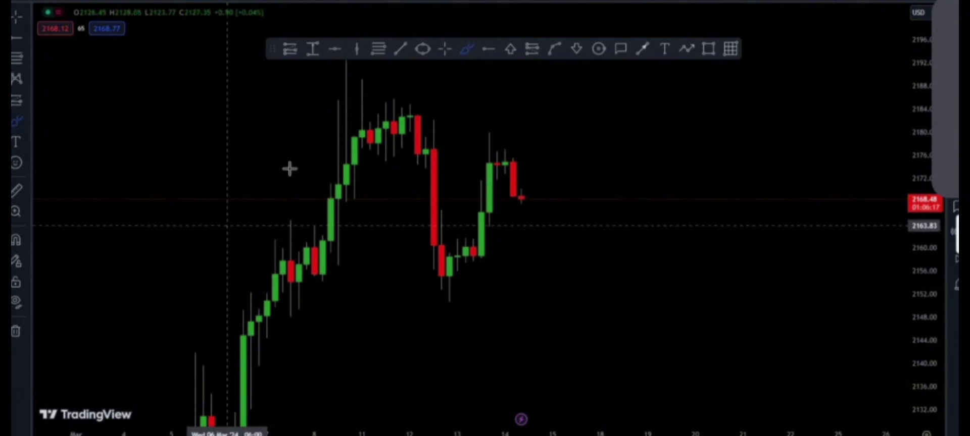
click(370, 144)
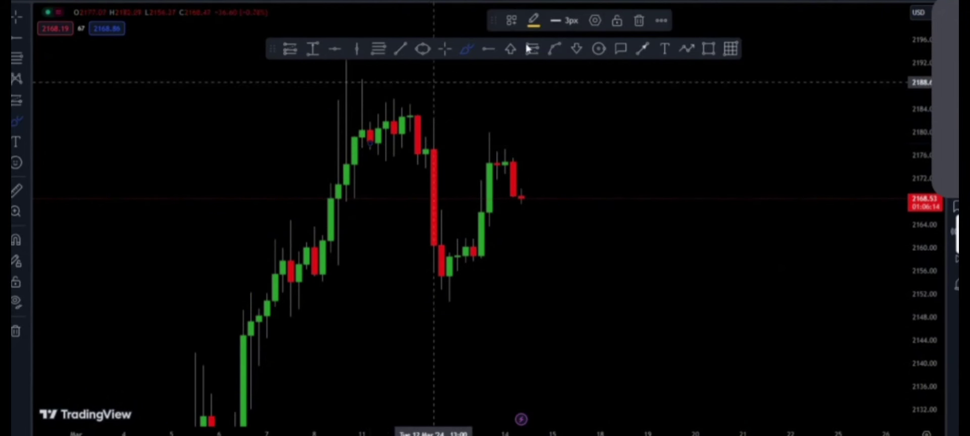
Step: Place a horizontal line at about 2177
click(488, 49)
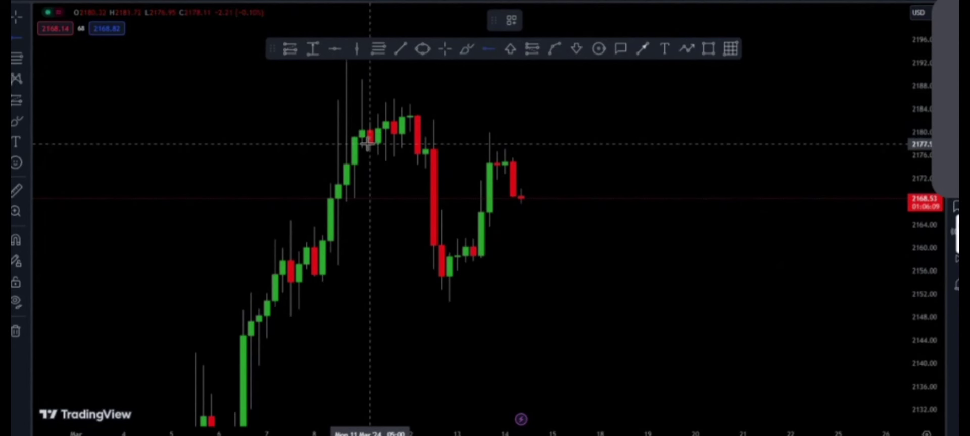
click(370, 144)
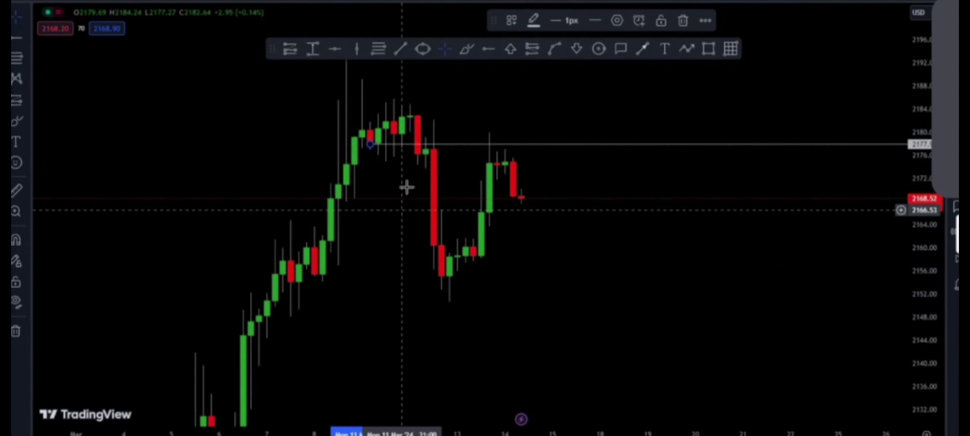
click(467, 48)
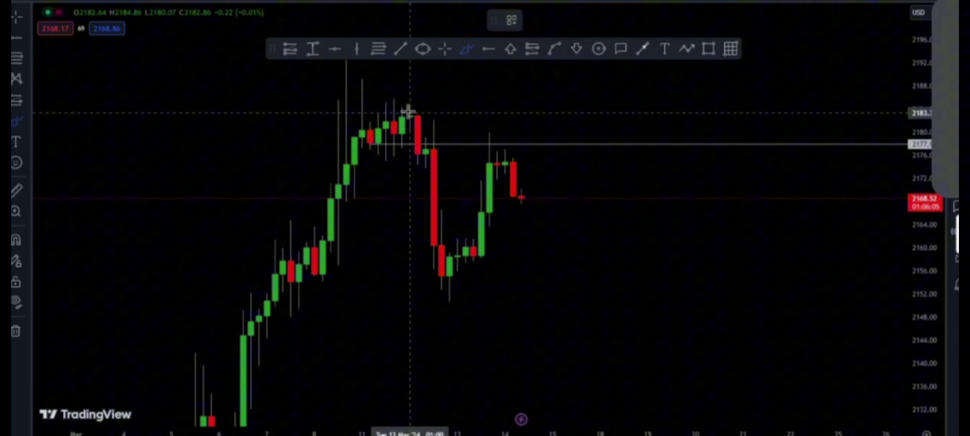
Step: Brush a yellow path from the 2177 line down to the low, then up along the green candles
mouse_move(407, 112)
mouse_down()
mouse_move(419, 163)
mouse_move(427, 146)
mouse_move(449, 289)
mouse_up()
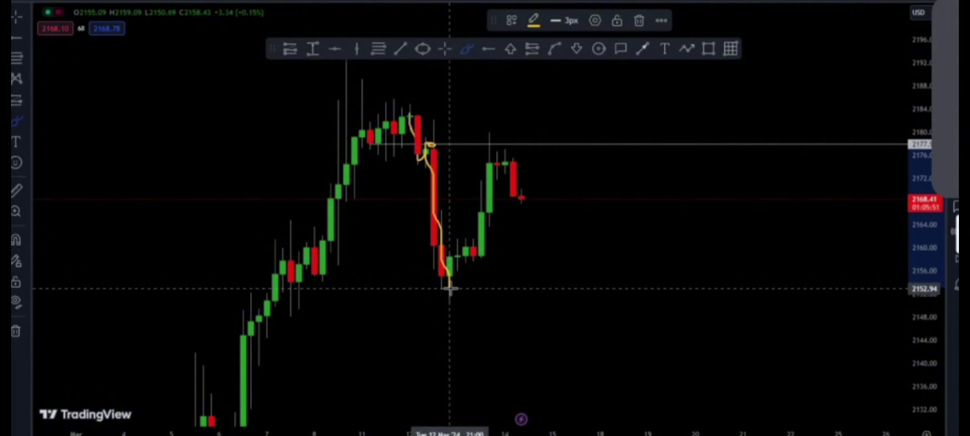
mouse_move(450, 289)
mouse_down()
mouse_move(504, 143)
mouse_move(561, 348)
mouse_up()
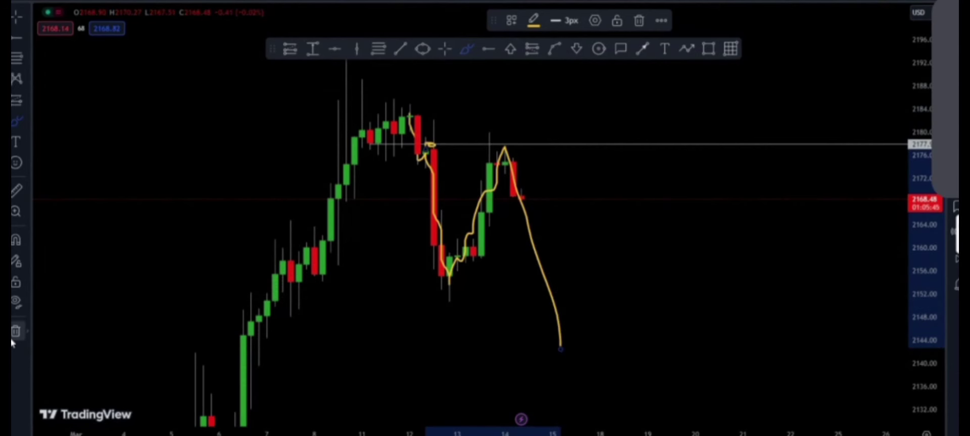
Step: Remove all 4 drawings and draw a Fib retracement from the swing high to the swing low
click(25, 334)
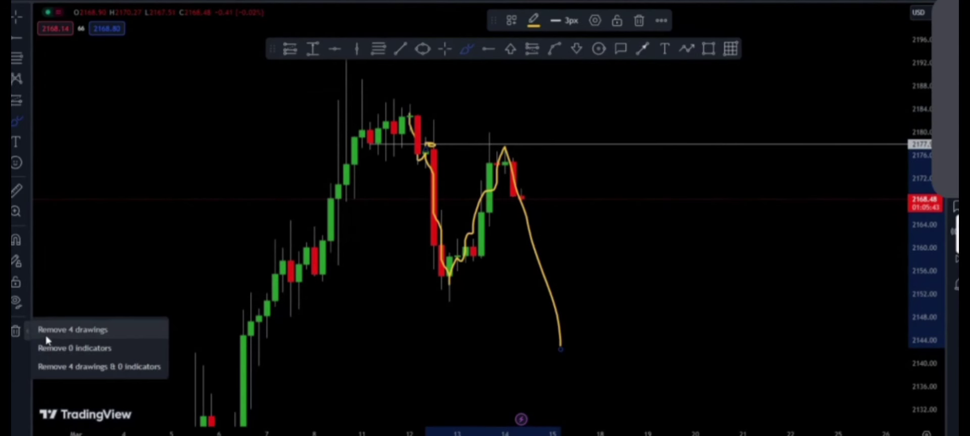
click(48, 335)
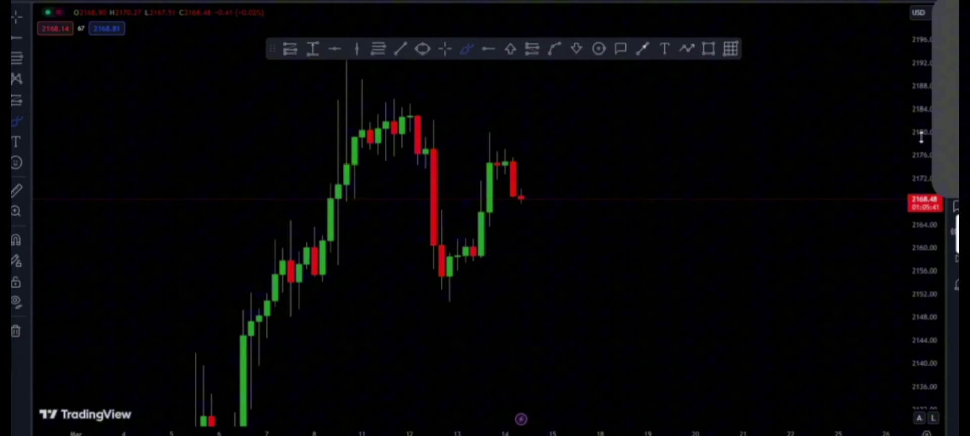
click(378, 49)
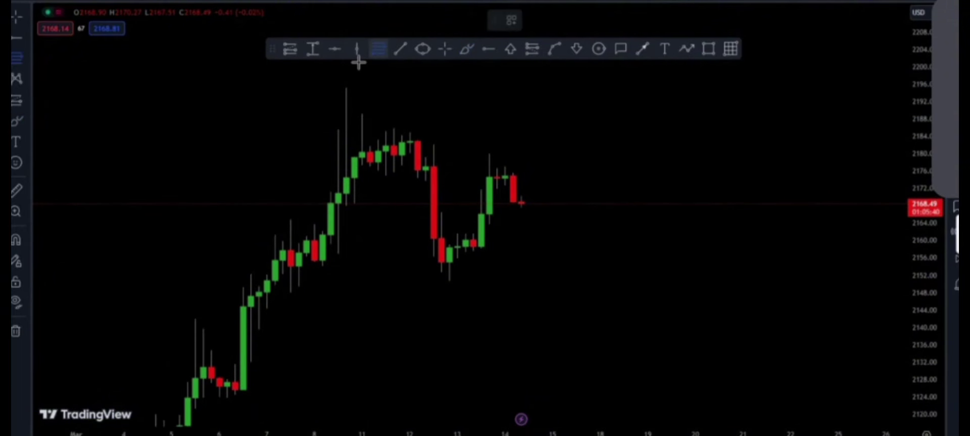
click(341, 87)
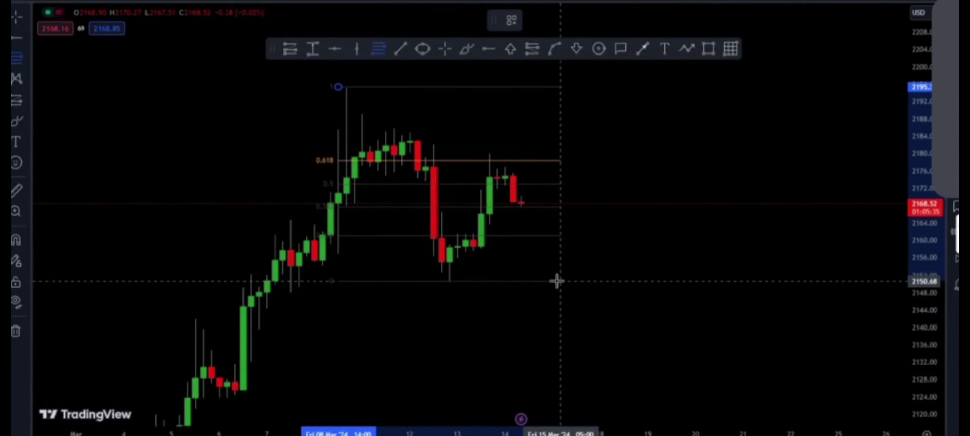
click(558, 281)
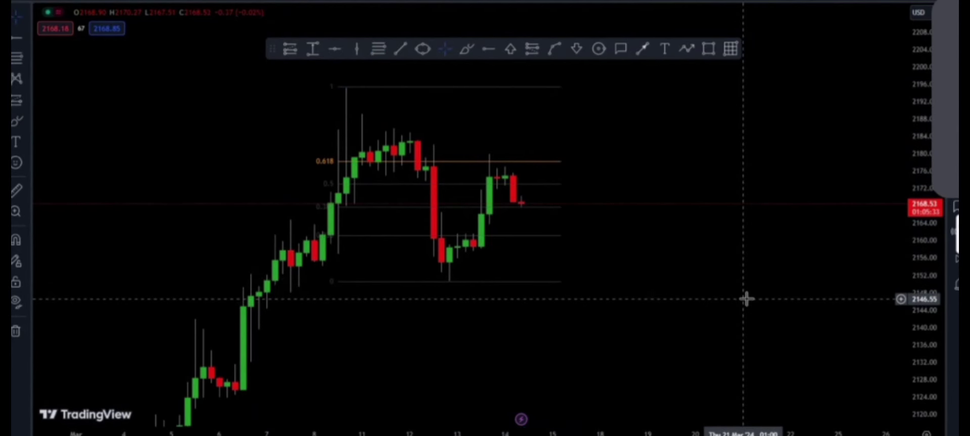
Step: Place a horizontal line at the Fib's 0.618 level near 2177 and reframe the chart
click(488, 49)
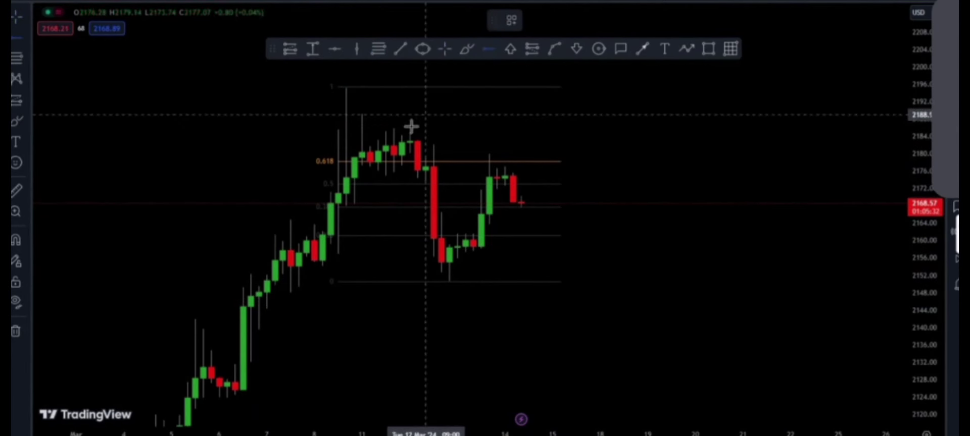
click(372, 161)
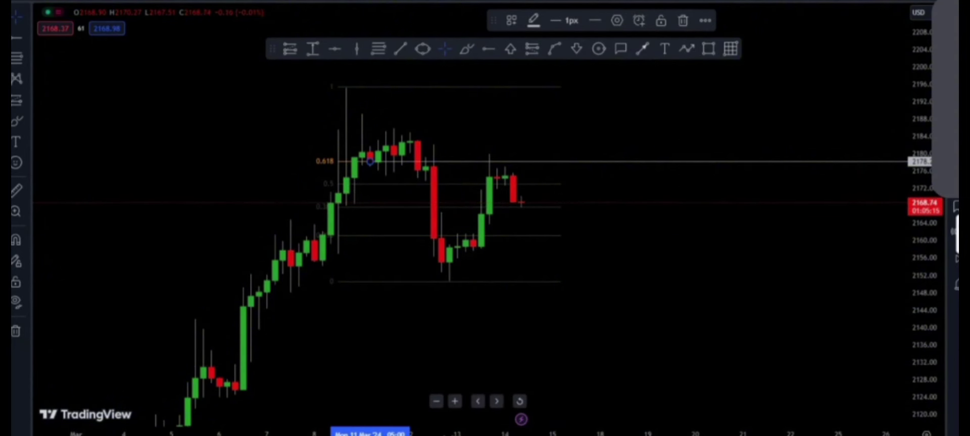
scroll(534, 433, down, 2)
scroll(535, 434, up, 3)
click(418, 332)
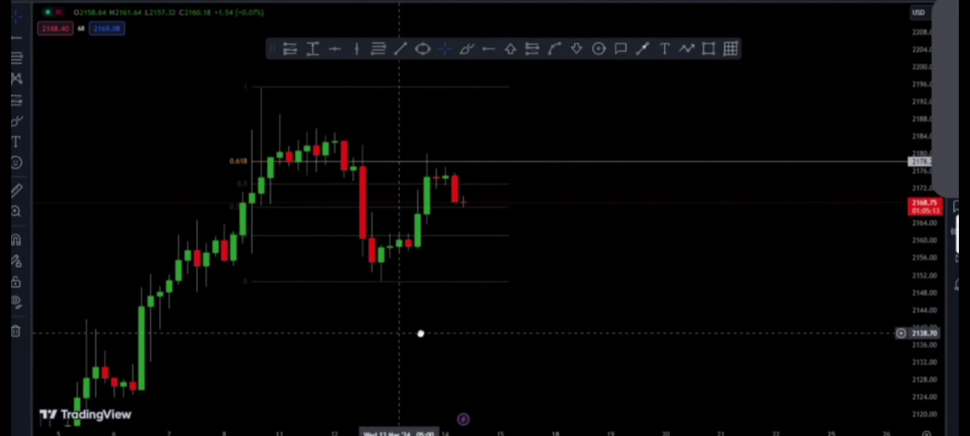
drag(417, 332, 589, 338)
drag(934, 302, 930, 205)
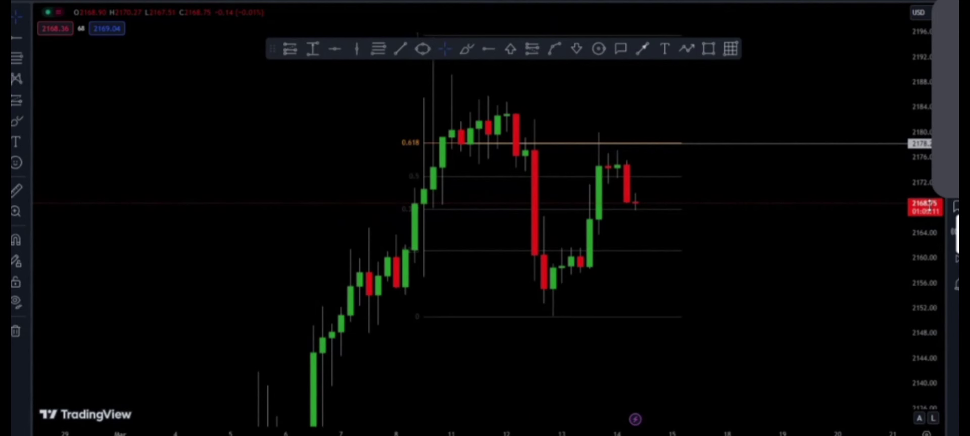
drag(884, 225, 762, 261)
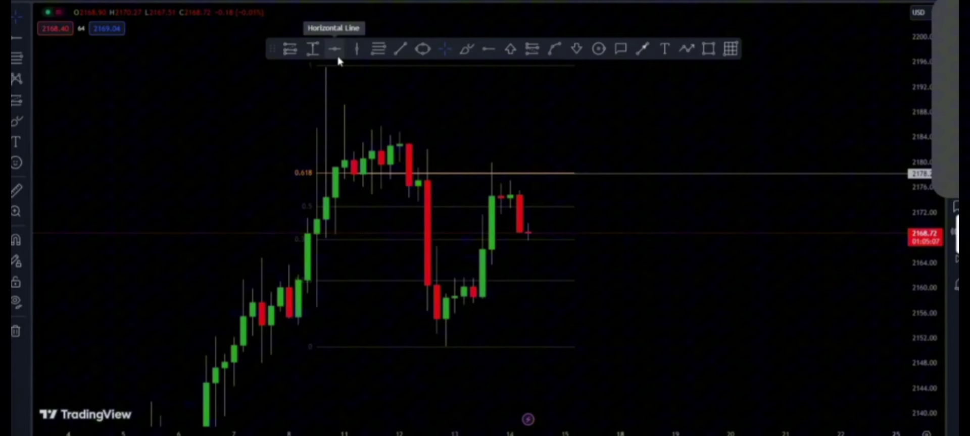
click(16, 331)
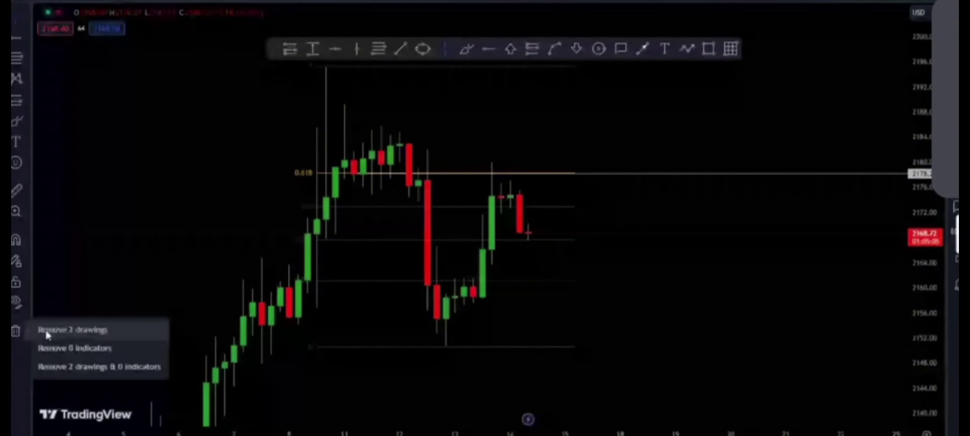
Step: Remove the Fib and its line, then draw the supply zone rectangle from 12 Mar to about 2173.8
click(51, 331)
click(708, 48)
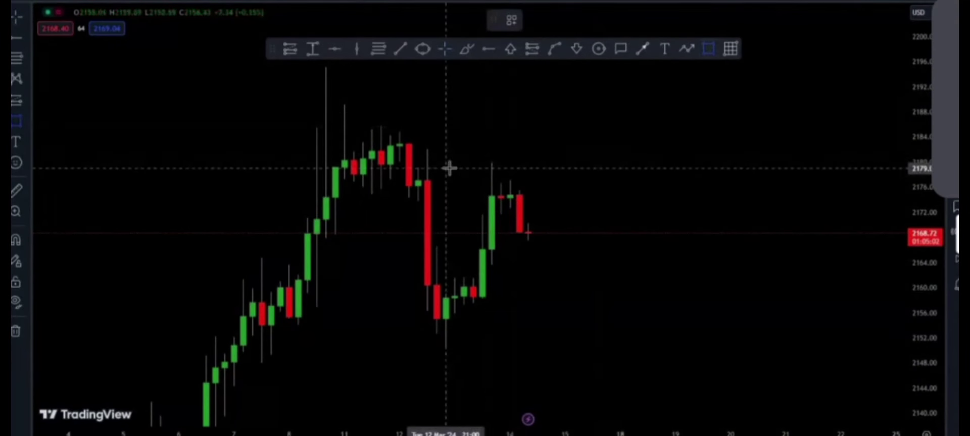
click(417, 167)
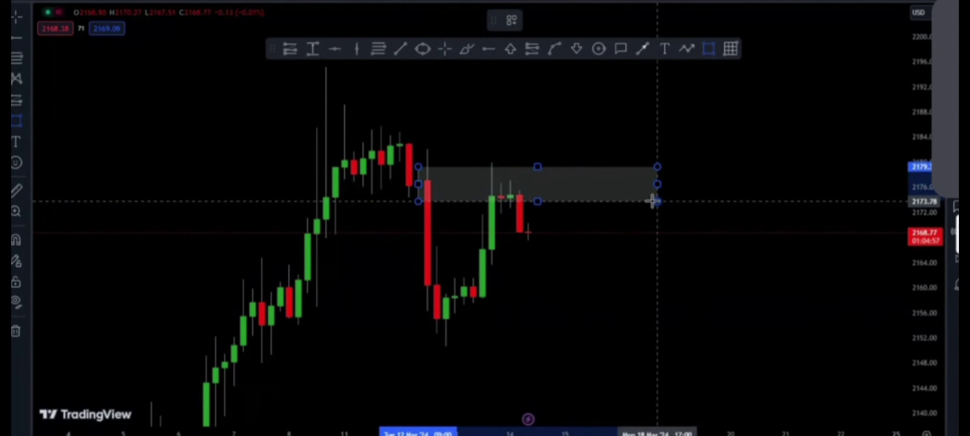
click(655, 201)
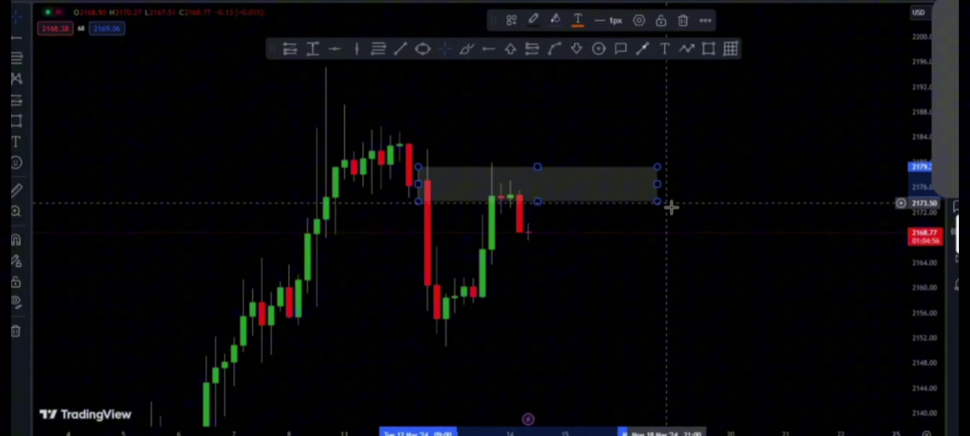
click(671, 207)
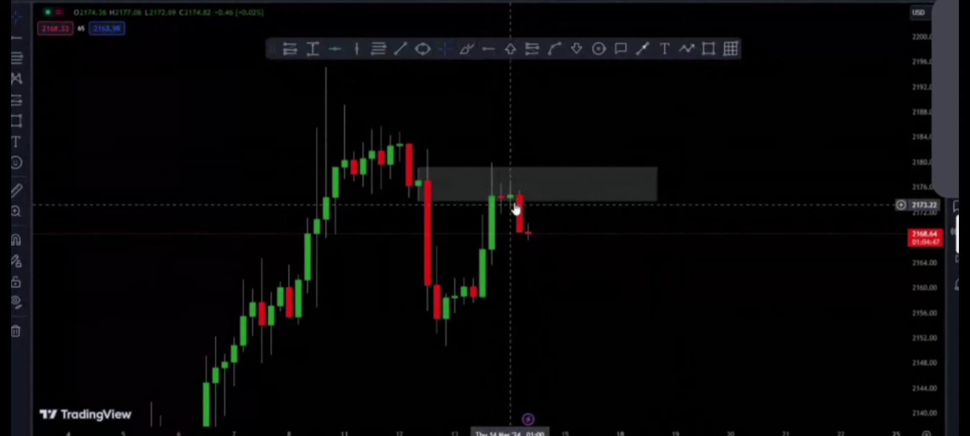
Step: Draw a thin rectangle at about 2174.4, then delete it as unwanted
click(709, 50)
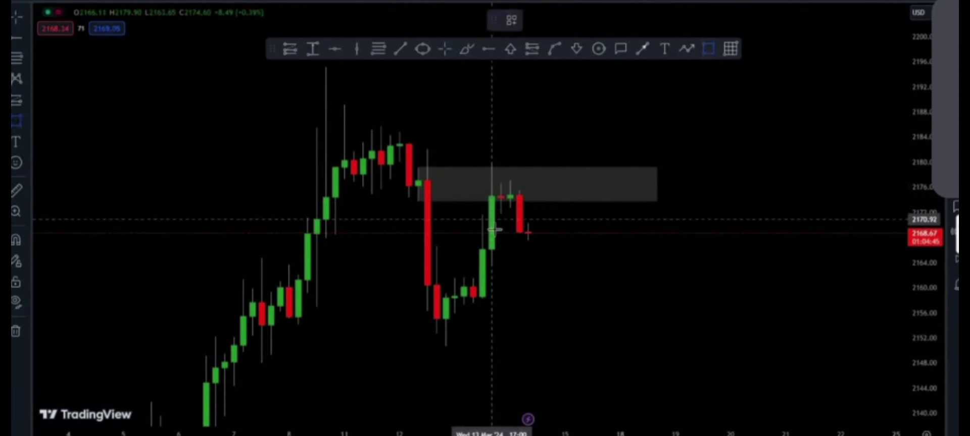
click(506, 196)
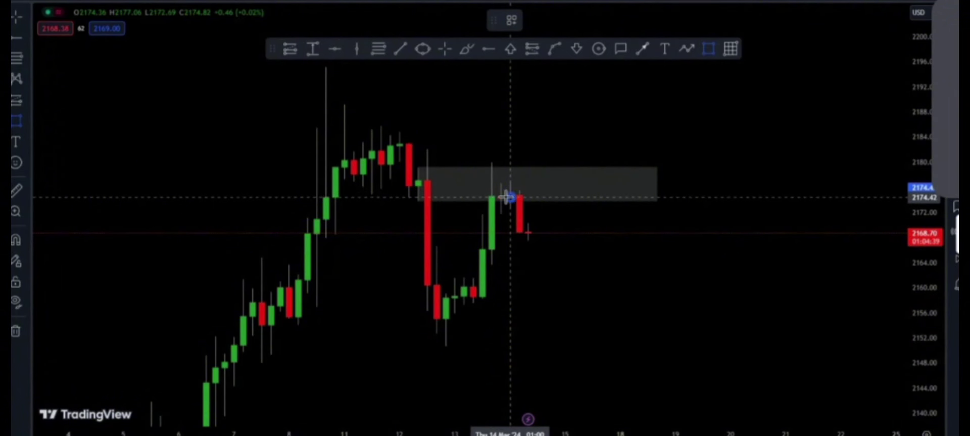
click(537, 197)
click(683, 20)
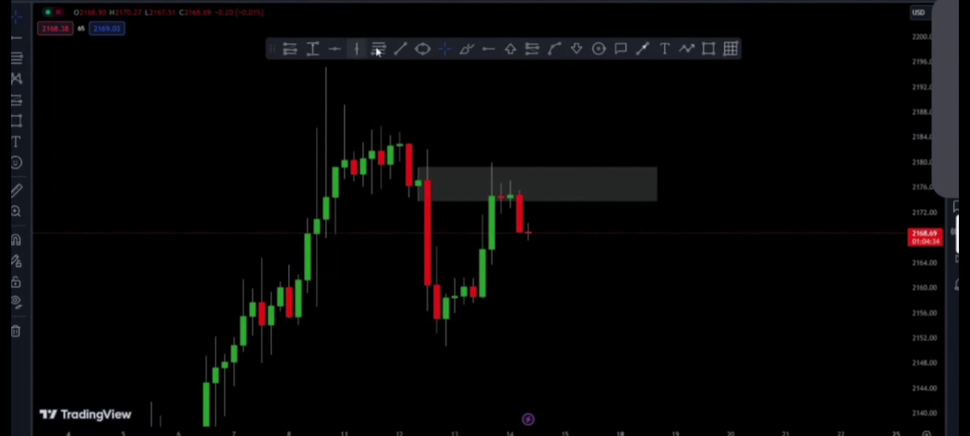
click(532, 48)
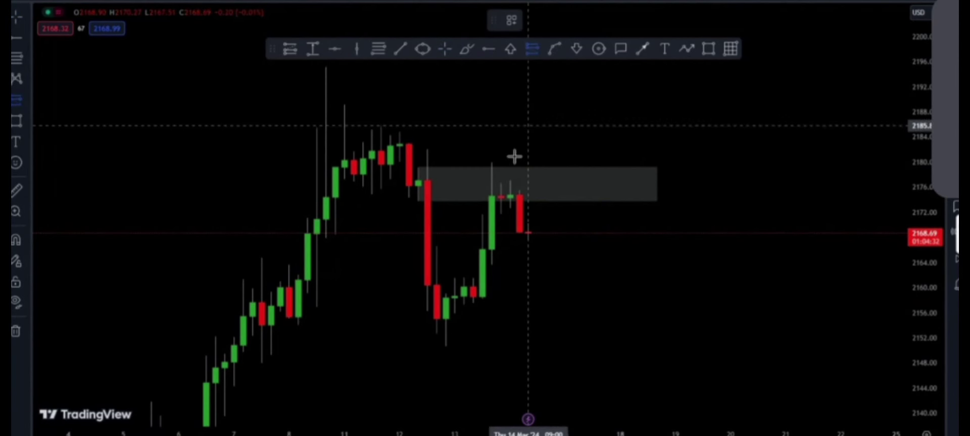
Step: Place a short at 2174.79 on the latest candle, stop near 2180.7, target 2126.99
click(511, 196)
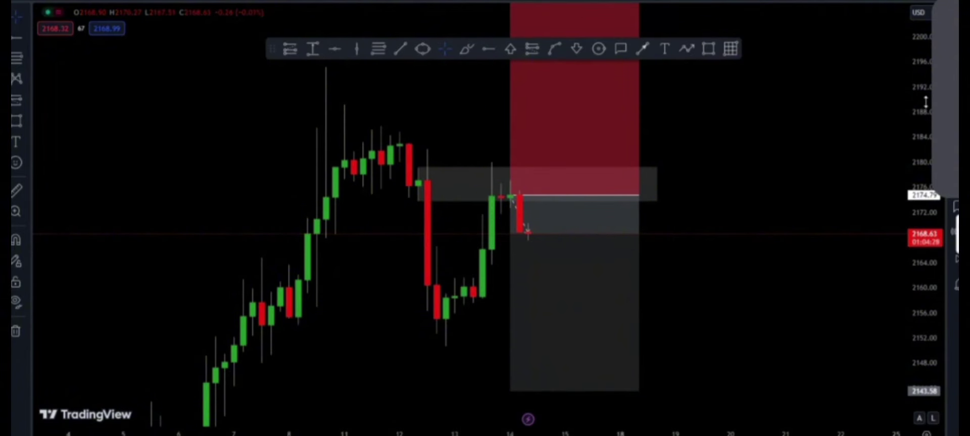
drag(926, 101, 927, 124)
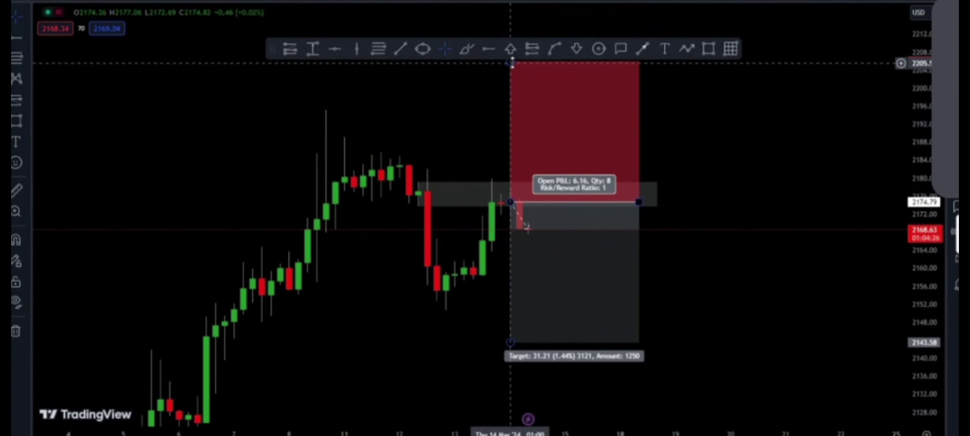
drag(511, 63, 511, 176)
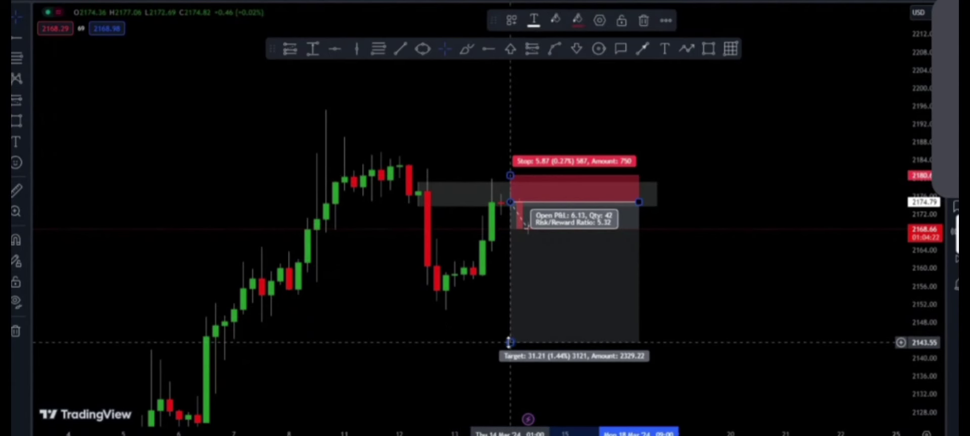
drag(509, 343, 511, 418)
click(303, 283)
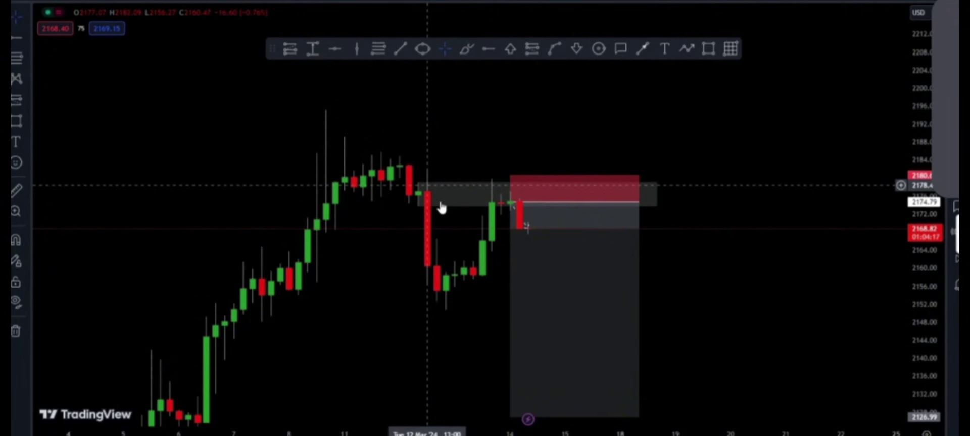
Step: Draw a horizontal ray break level from the 11 Mar candle at about 2177.5
key(alt+j)
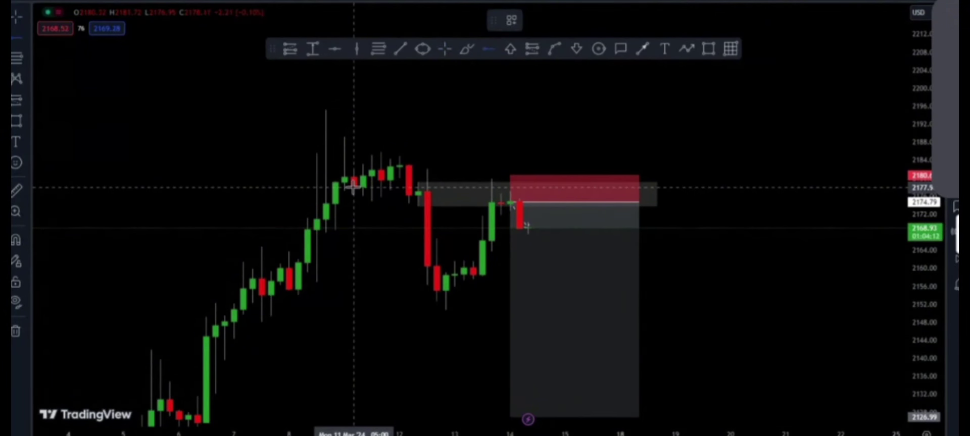
click(354, 187)
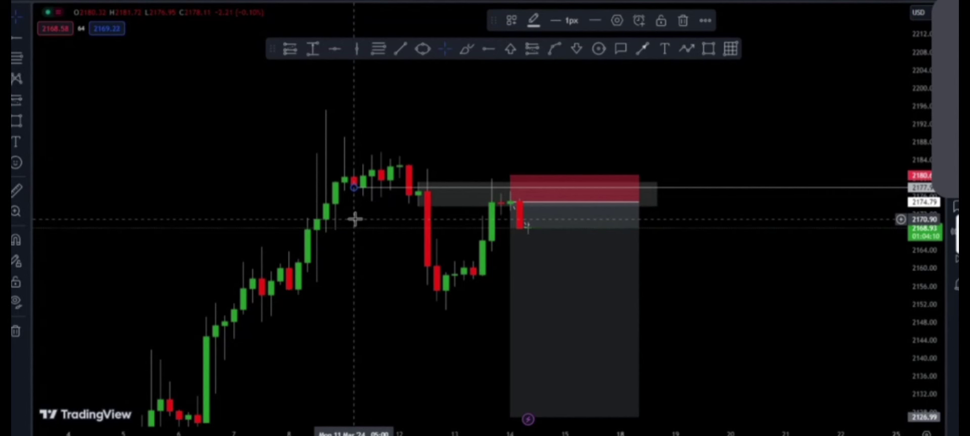